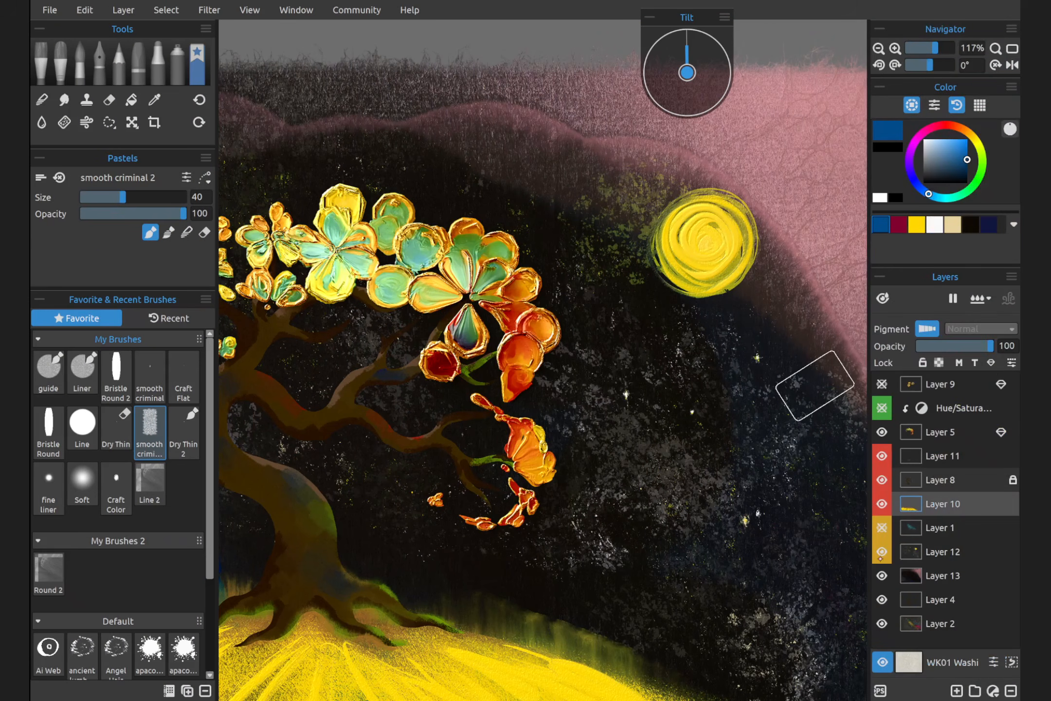
# Select Layers 11, 8 and 10 together and give them the teal colour label
pyautogui.click(915, 456)
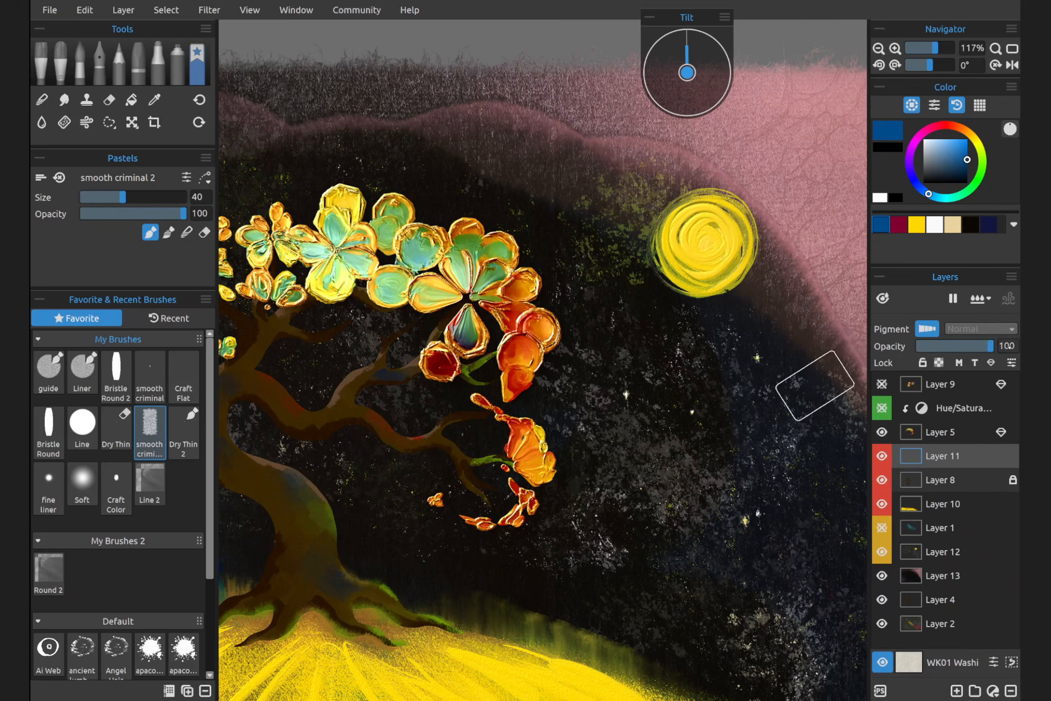
pyautogui.click(1011, 363)
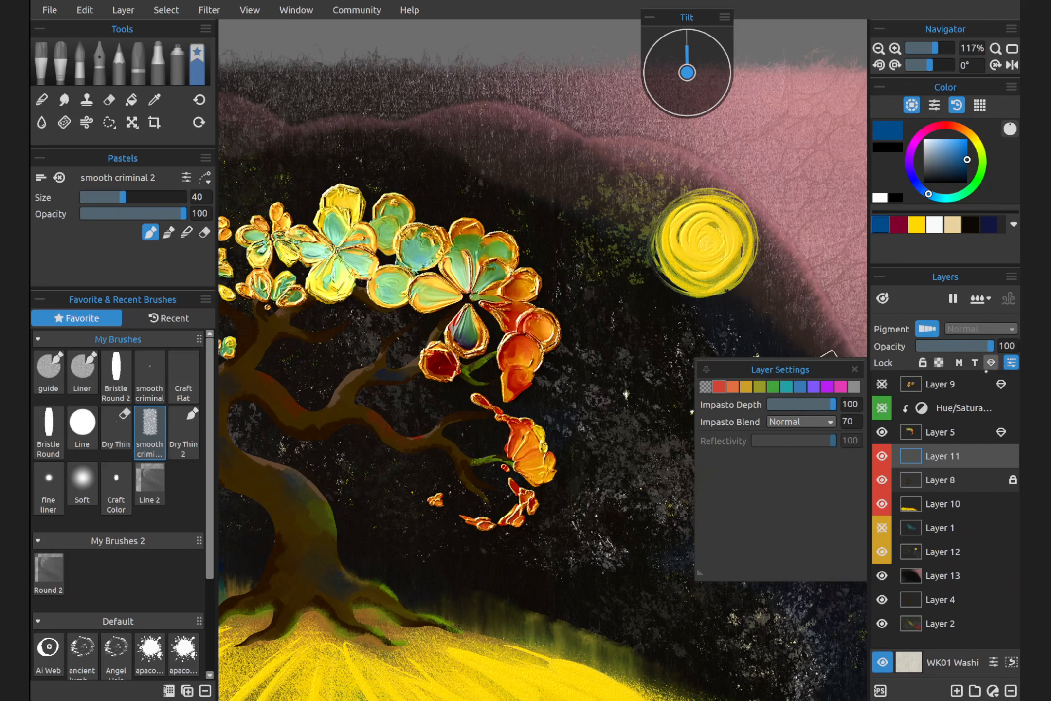
pyautogui.click(746, 387)
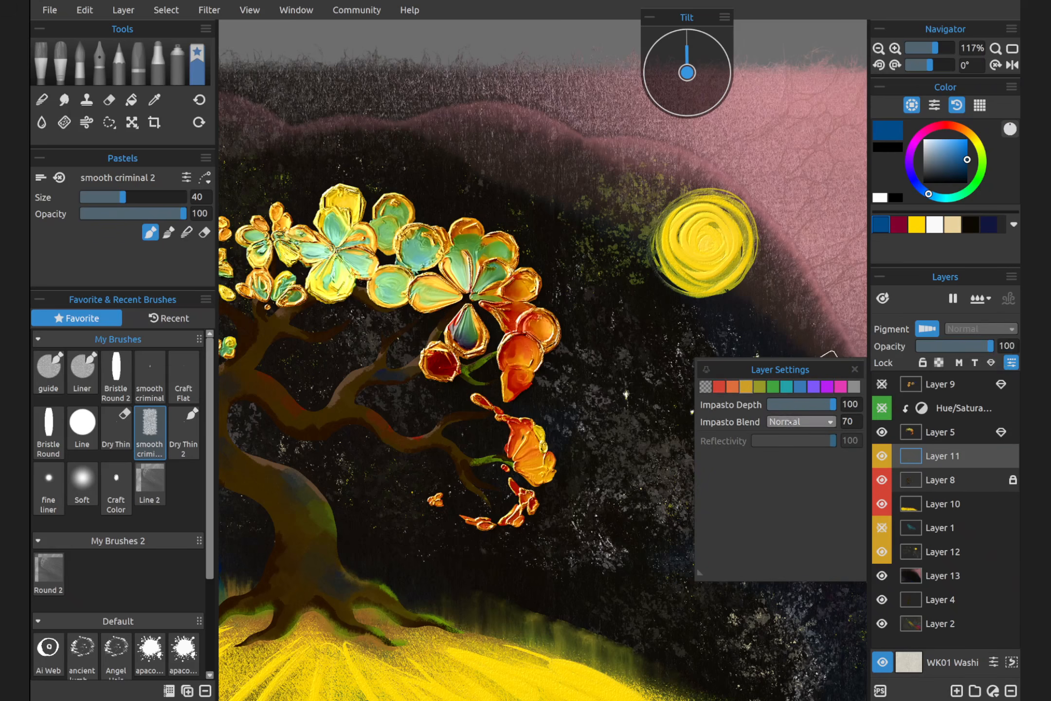
pyautogui.click(800, 387)
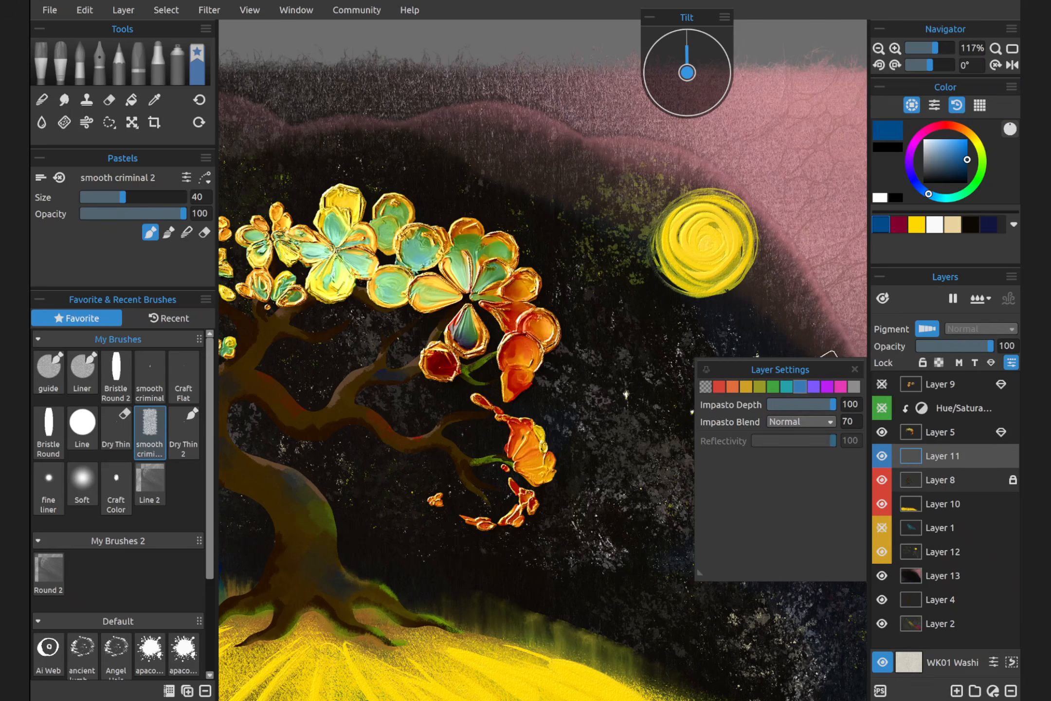
pyautogui.click(841, 387)
pyautogui.keyDown('shift'); pyautogui.click(962, 504); pyautogui.keyUp('shift')
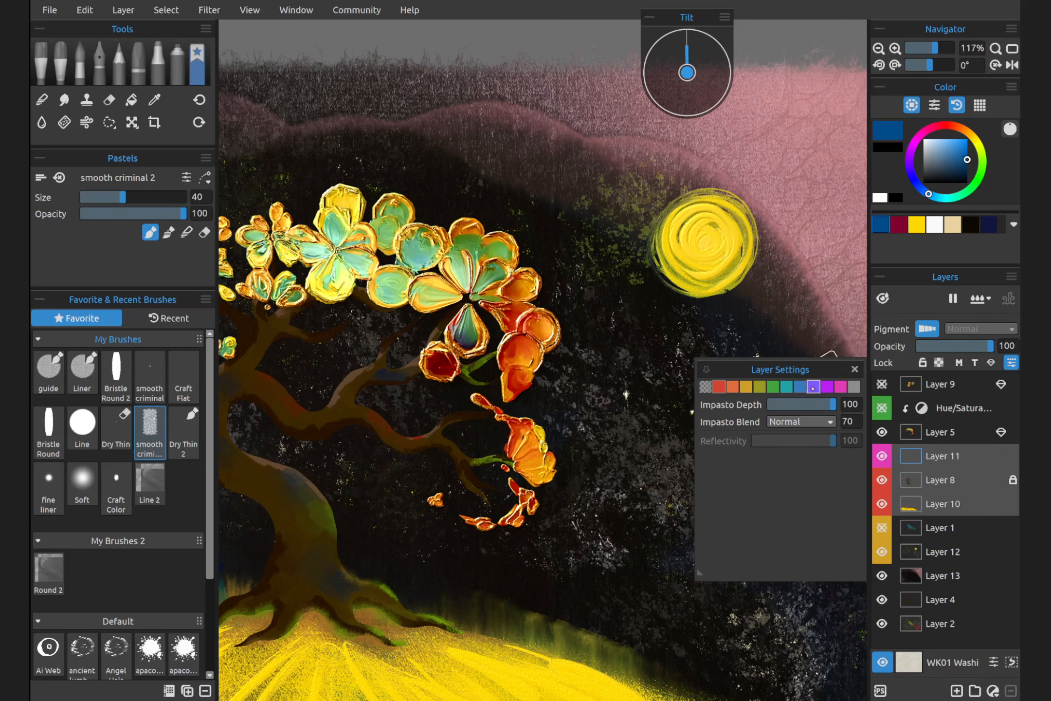
pyautogui.click(787, 386)
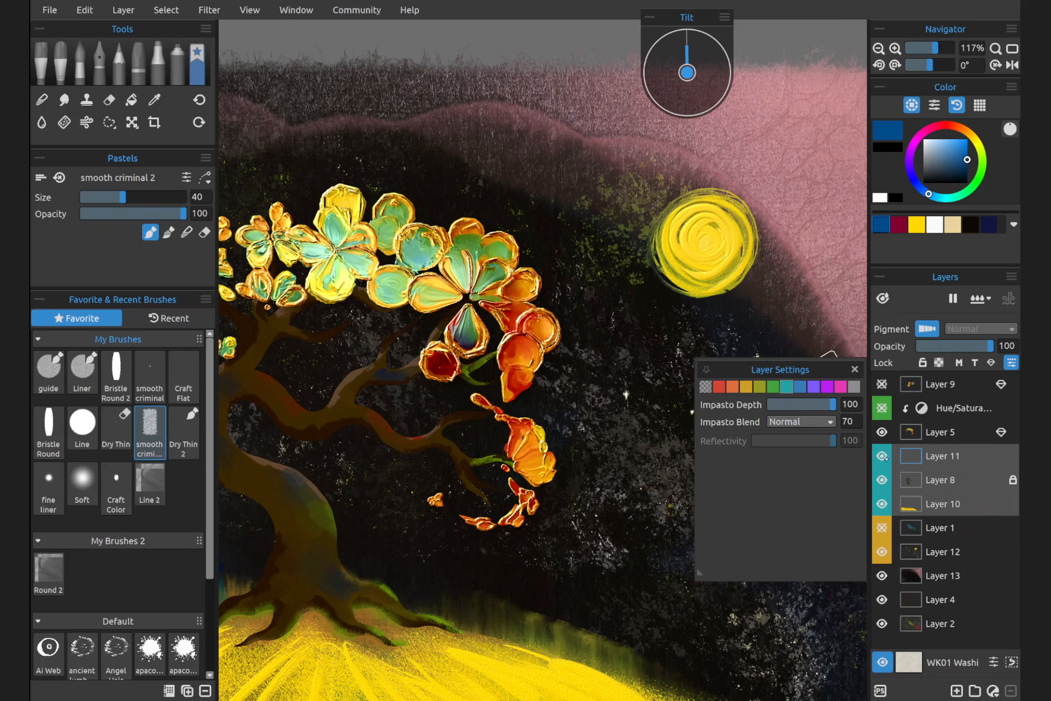
# Give Layer 1 and Layer 12 the magenta-pink colour label
pyautogui.click(953, 531)
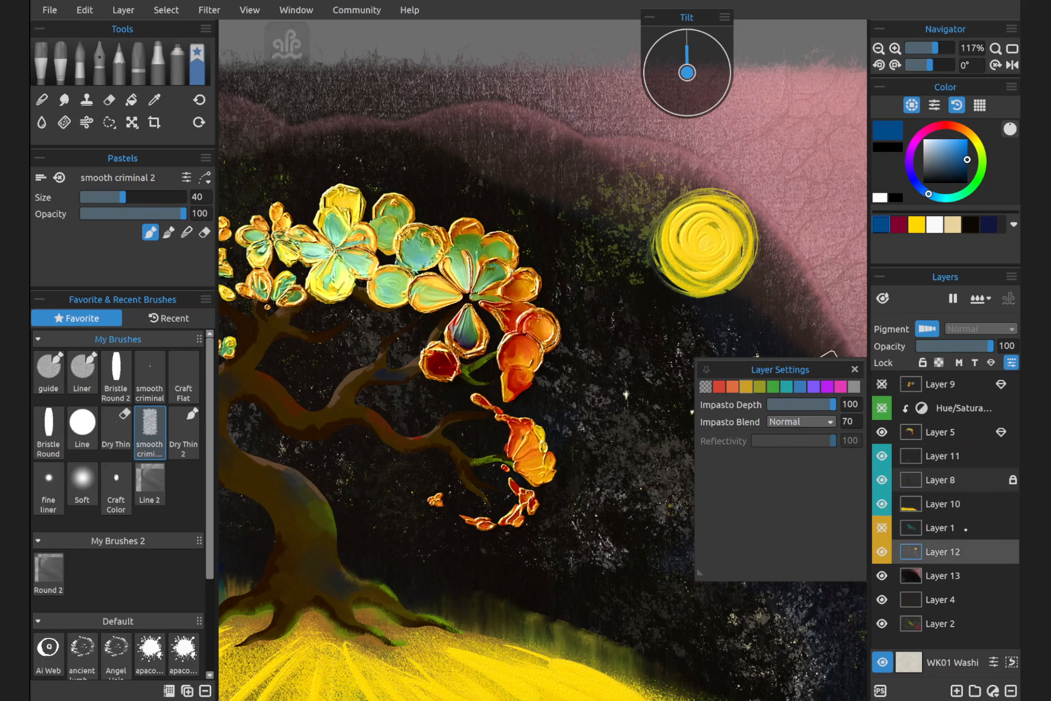
pyautogui.keyDown('shift'); pyautogui.click(963, 552); pyautogui.keyUp('shift')
pyautogui.click(841, 387)
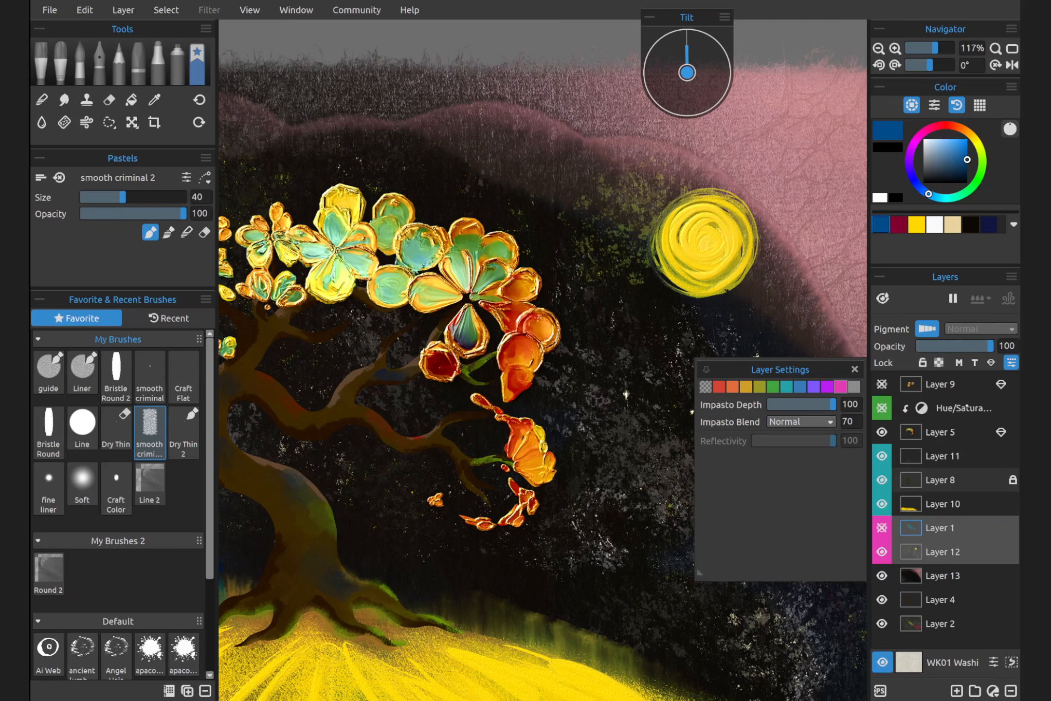
# Look over the available adjustment layer types and the Hue/Saturation layer's hue, saturation and lightness settings
pyautogui.click(958, 409)
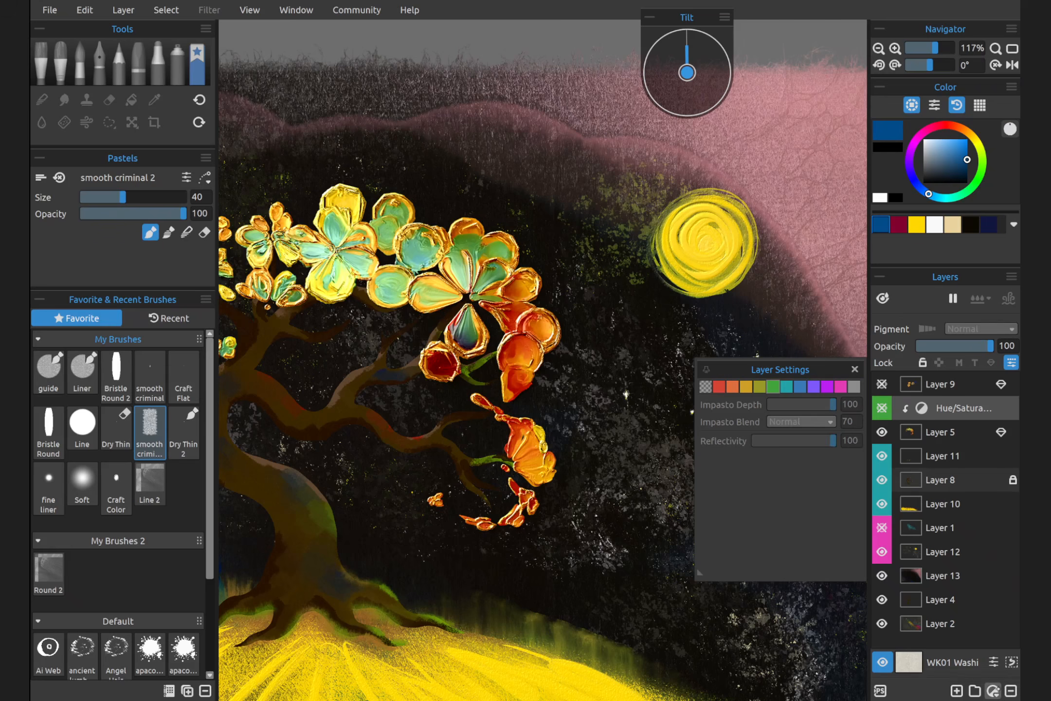
pyautogui.click(993, 691)
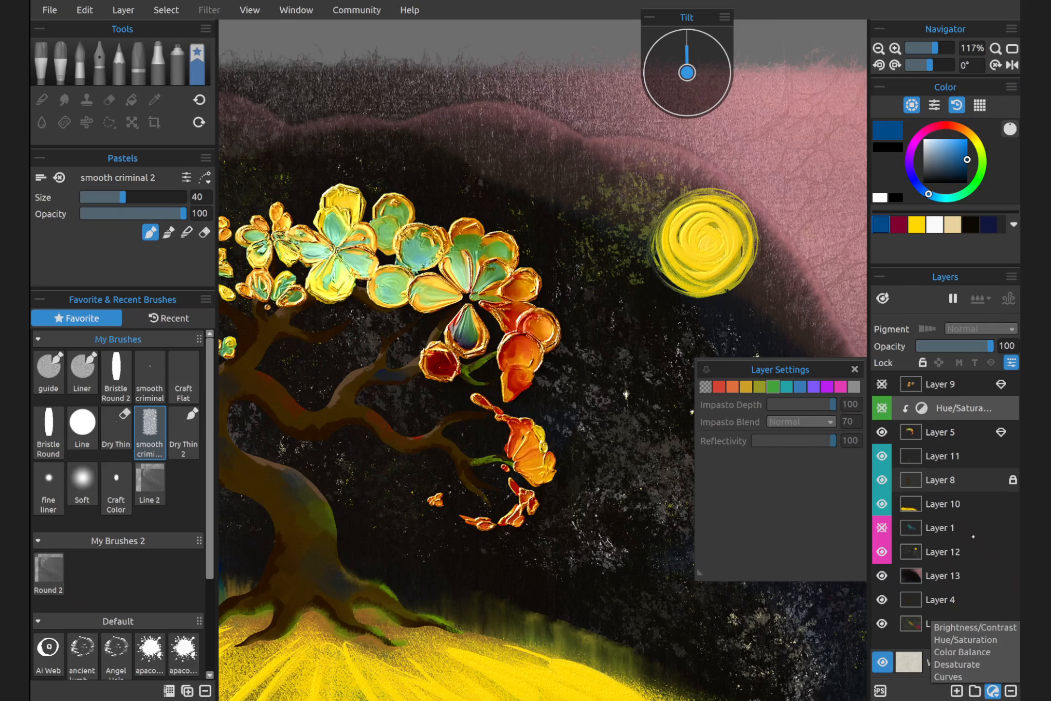
pyautogui.click(954, 407)
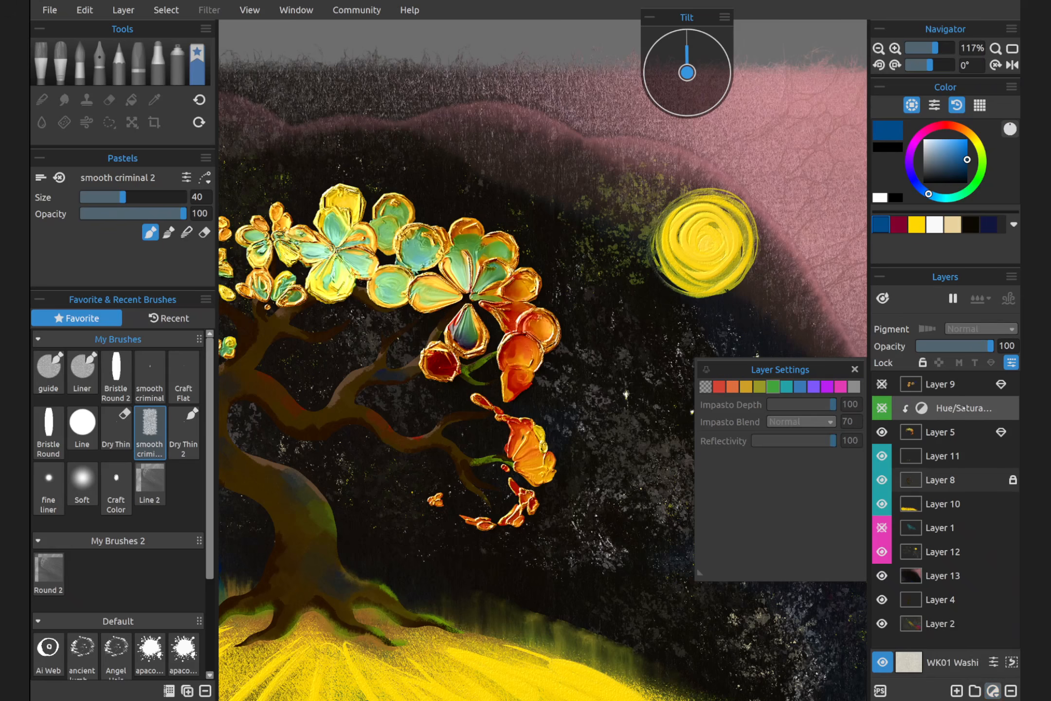
pyautogui.click(922, 408)
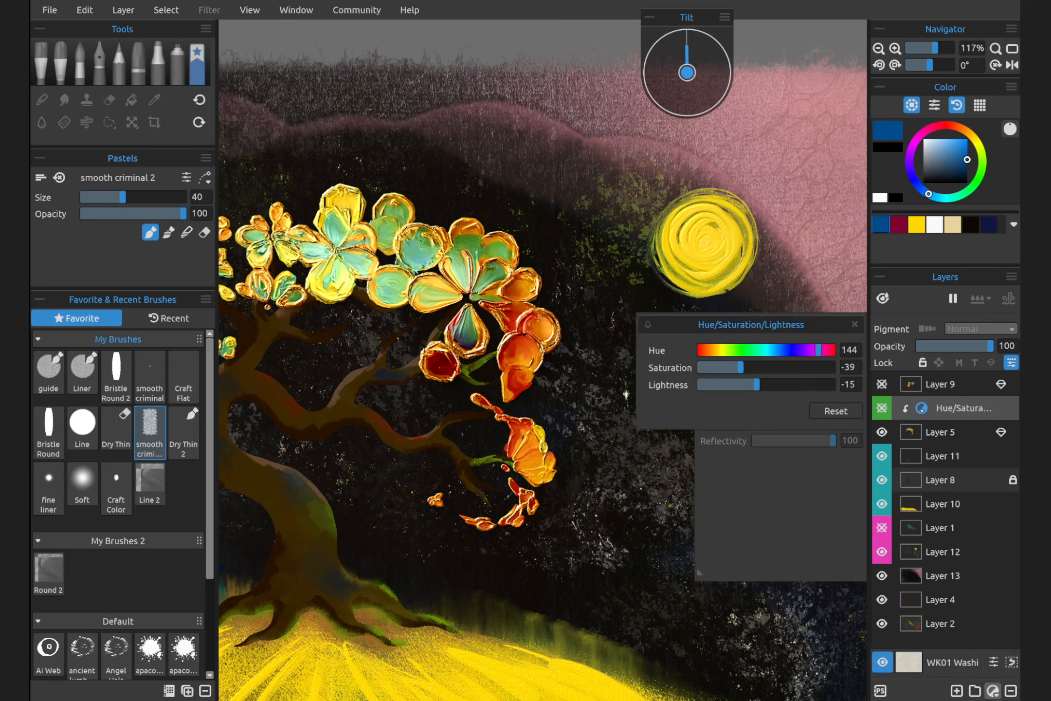
pyautogui.click(826, 484)
pyautogui.click(855, 368)
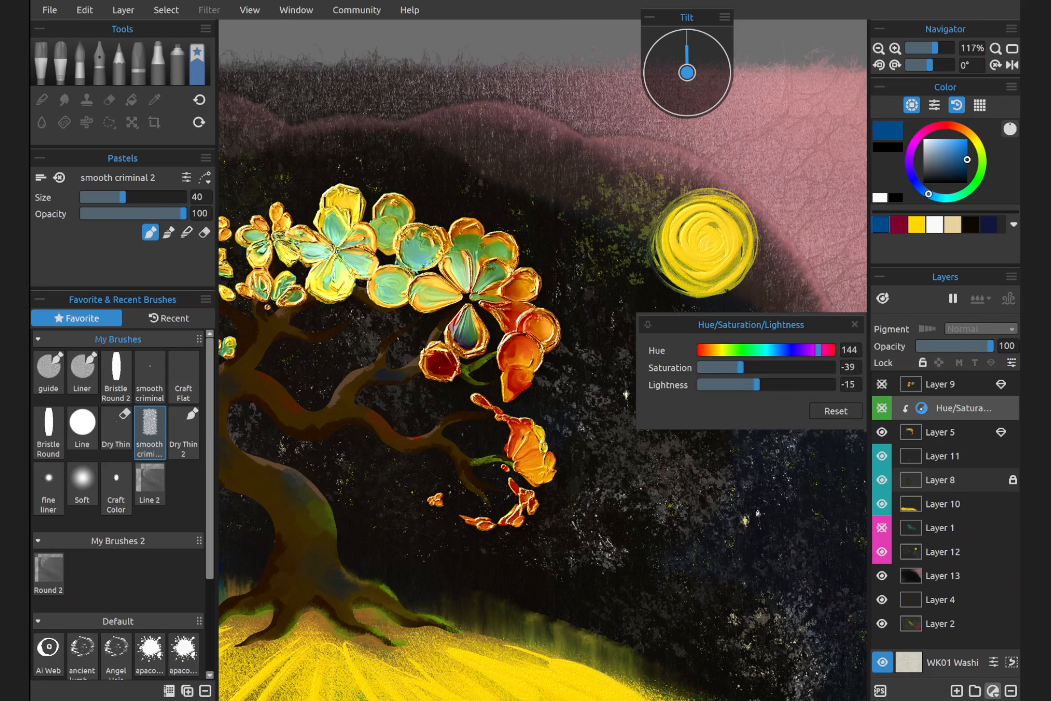
pyautogui.click(922, 407)
pyautogui.click(921, 408)
# Show the Hue/Saturation adjustment layer and turn off its clipping mask so it affects all layers below
pyautogui.click(882, 407)
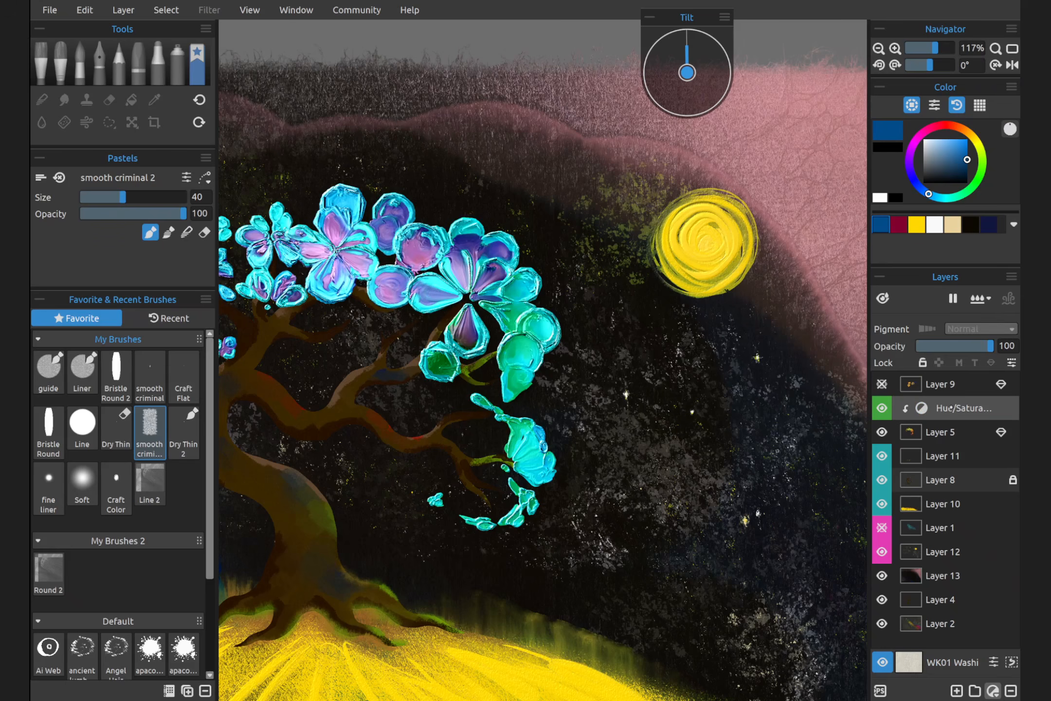
pyautogui.rightClick(950, 408)
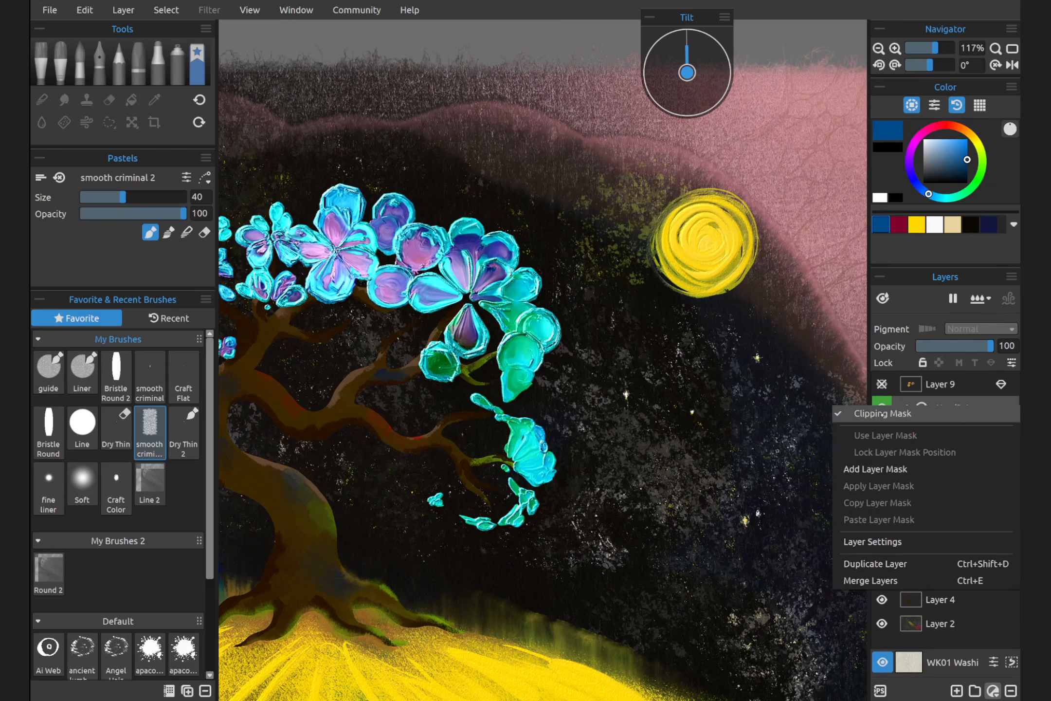
pyautogui.click(883, 413)
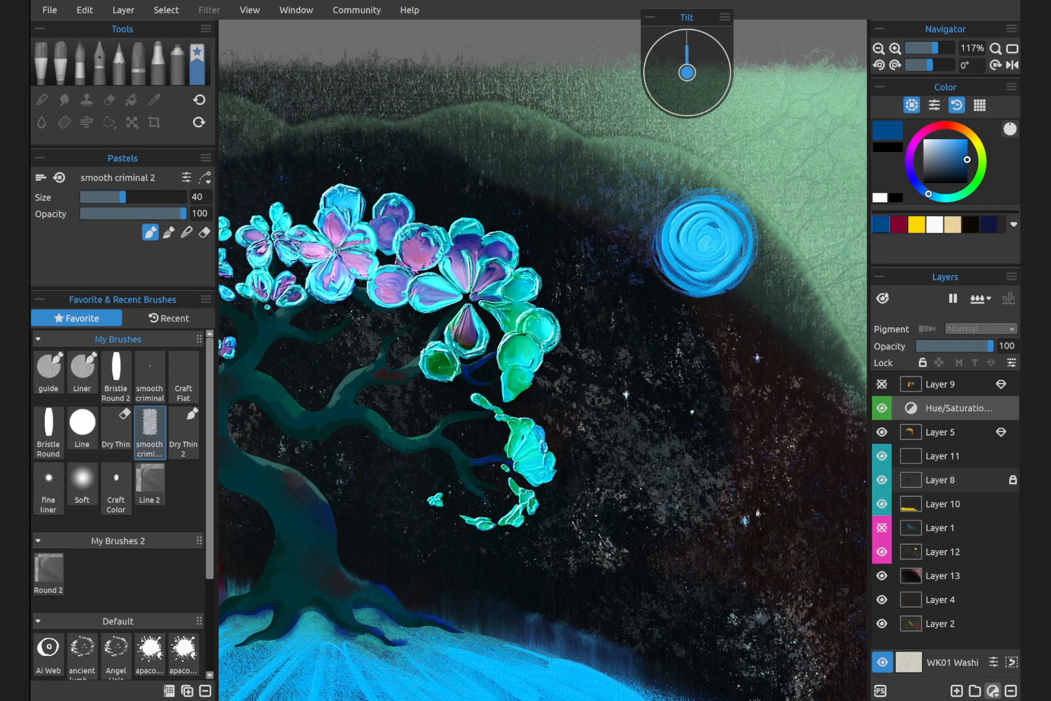
# Clip the Hue/Saturation adjustment layer to Layer 5 again and hide it
pyautogui.rightClick(952, 407)
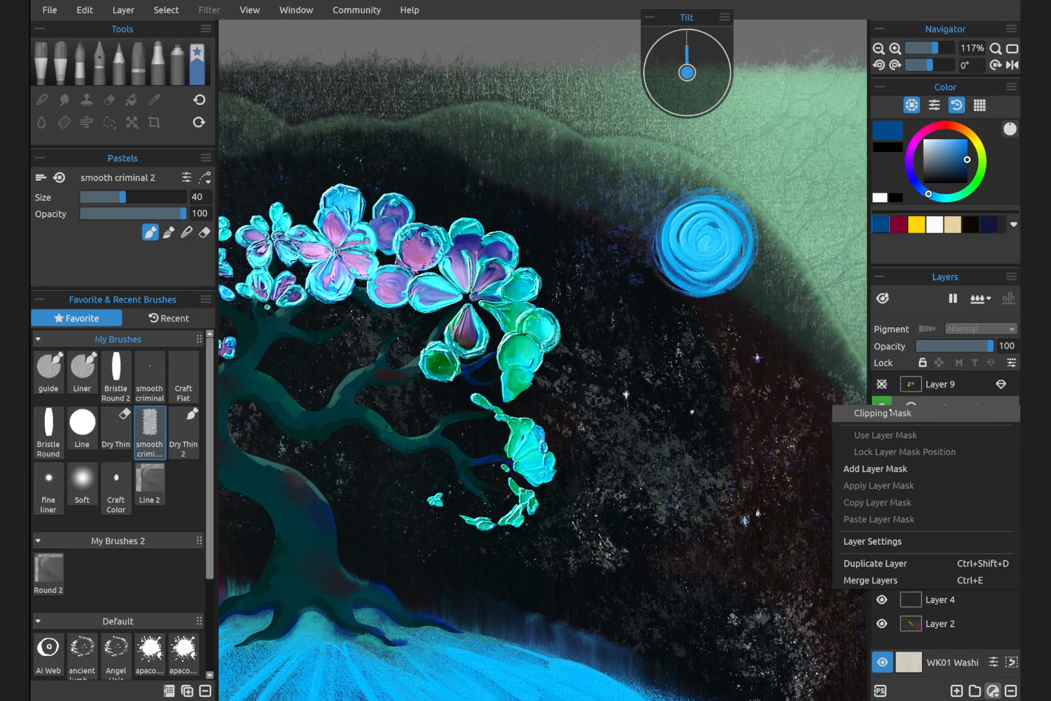
pyautogui.click(876, 412)
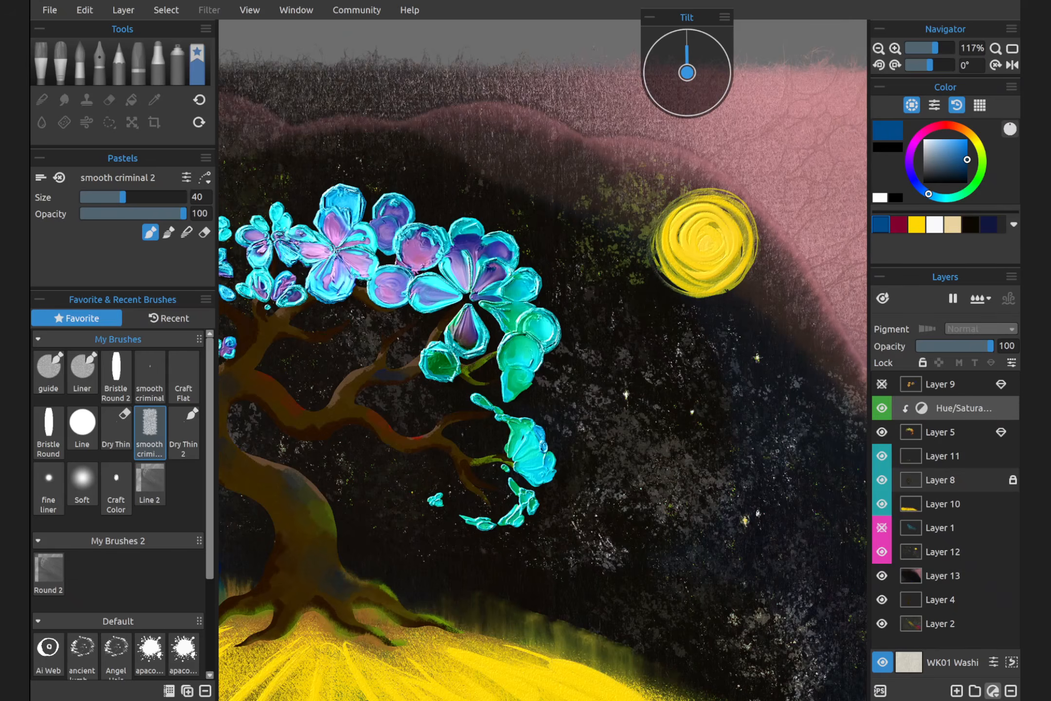
pyautogui.click(882, 408)
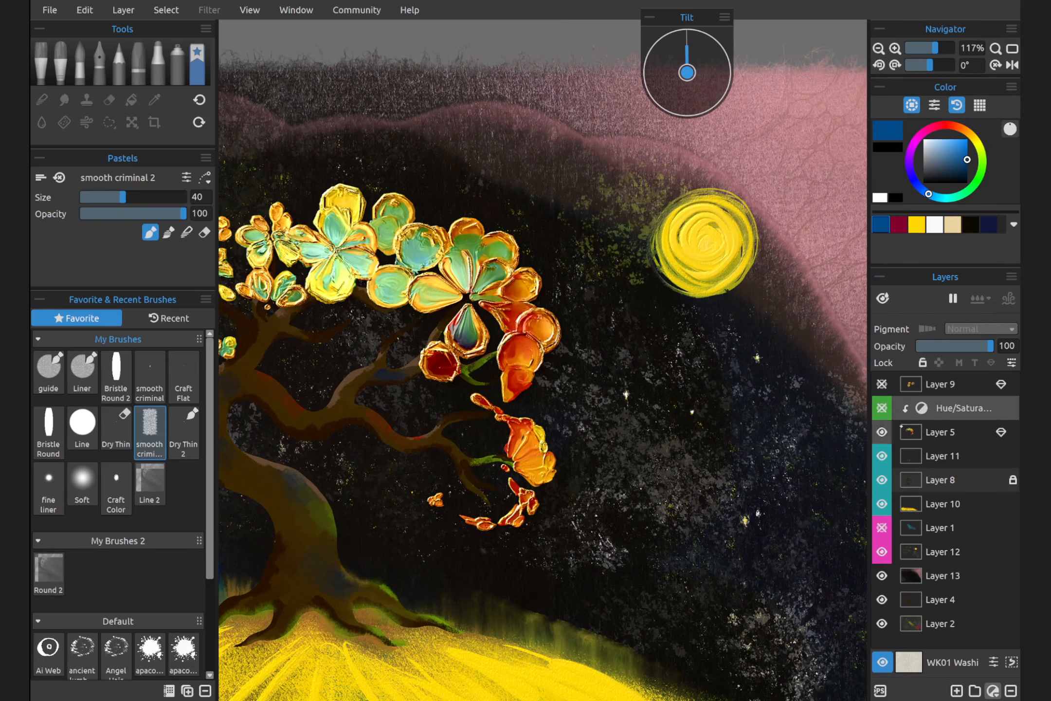
# Give Layer 5 the magenta-pink colour label in its layer settings
pyautogui.click(934, 433)
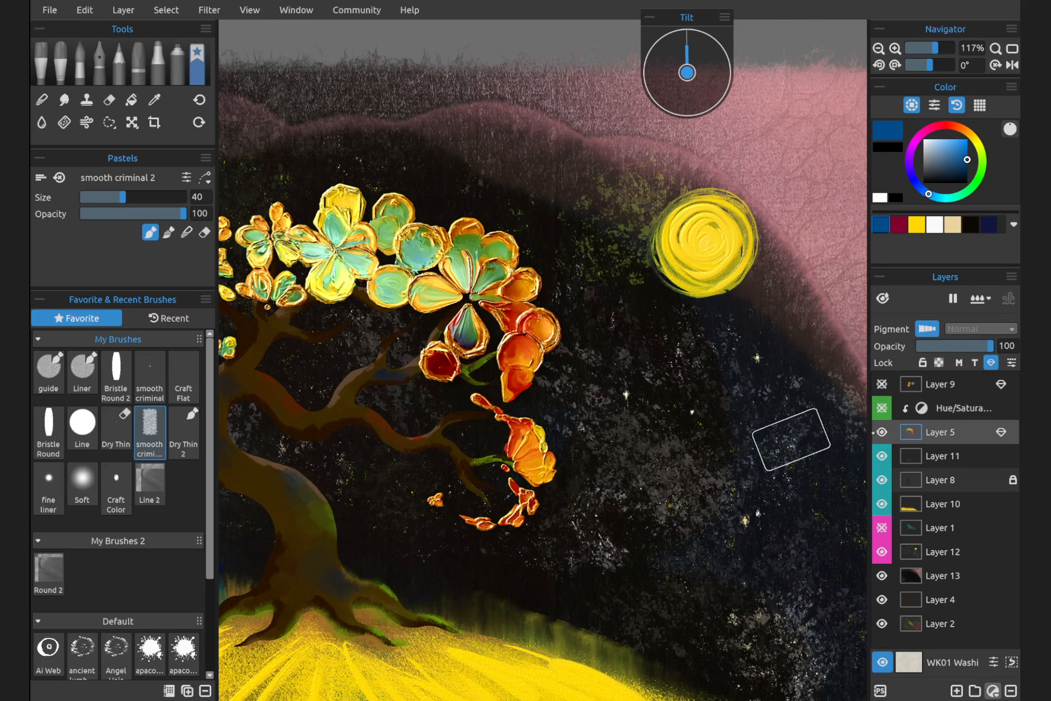
pyautogui.click(1011, 362)
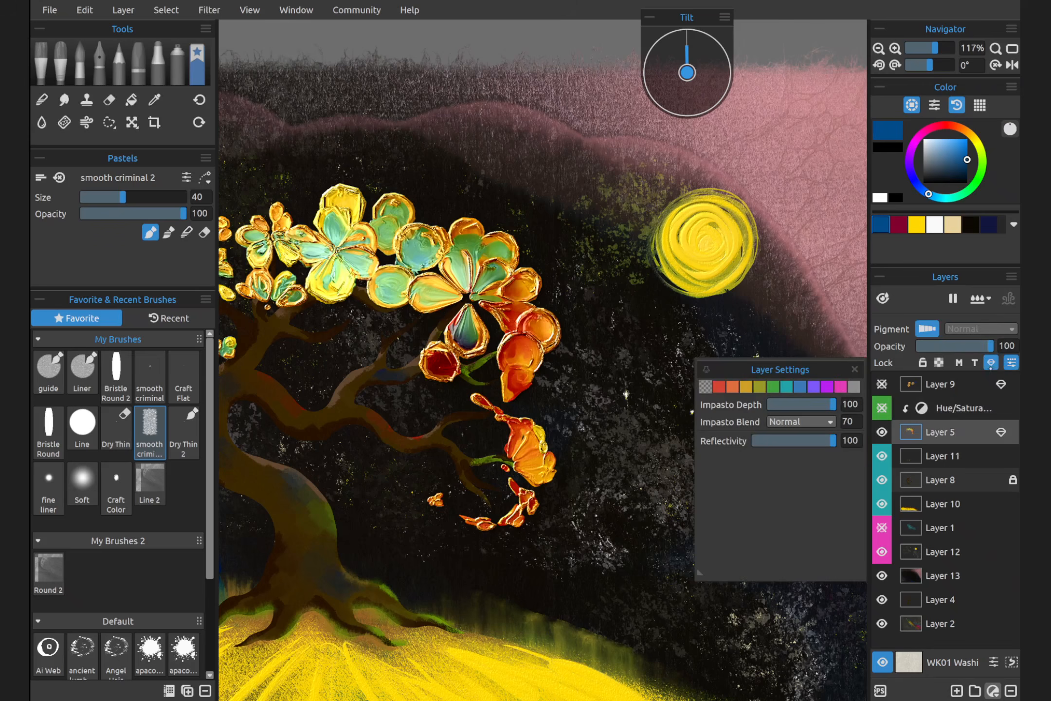
pyautogui.click(841, 386)
# Try an Impasto Depth of 0 on Layer 5 and return it to 100
pyautogui.moveTo(823, 404); pyautogui.dragTo(771, 404)
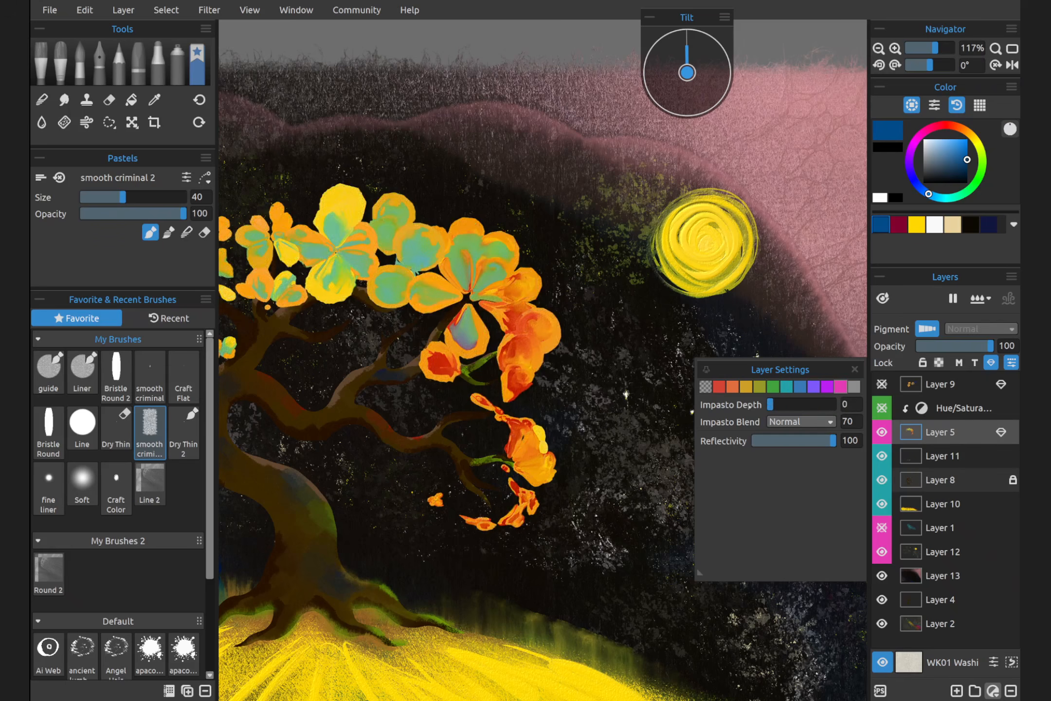
pyautogui.moveTo(762, 404); pyautogui.dragTo(844, 404)
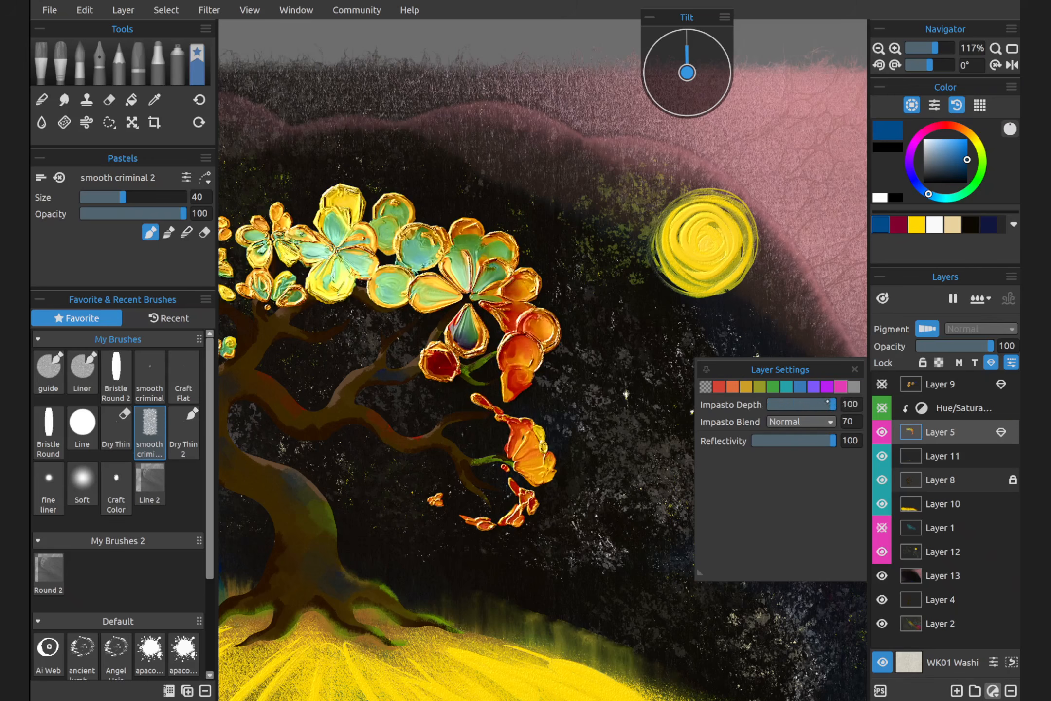
pyautogui.moveTo(828, 404)
pyautogui.mouseDown()
pyautogui.moveTo(796, 404)
pyautogui.moveTo(833, 404)
pyautogui.mouseUp()
# Duplicate Layer 5 and move the copied blossoms slightly down and to the right of the originals
pyautogui.rightClick(954, 428)
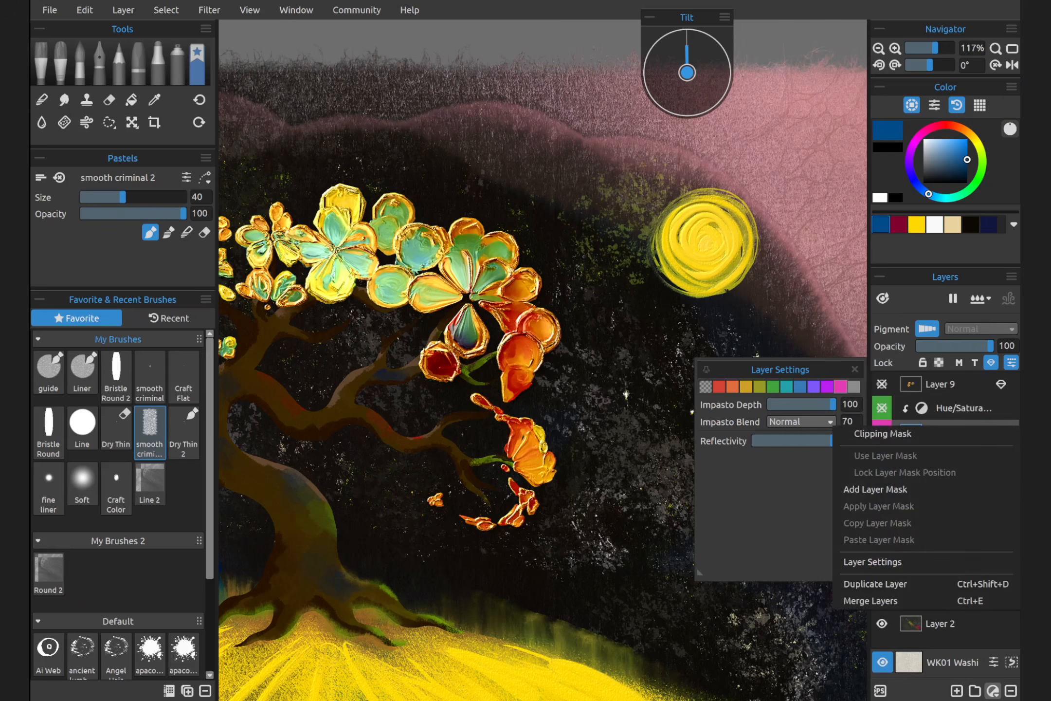
pyautogui.click(900, 584)
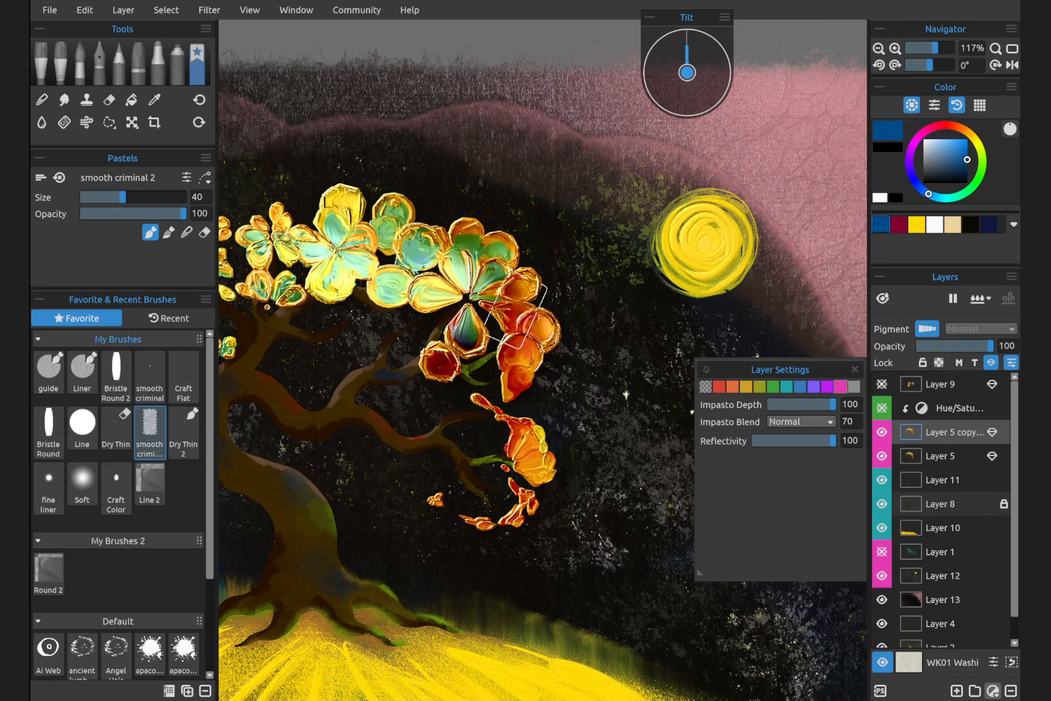
pyautogui.hotkey('ctrl', 't')
pyautogui.moveTo(433, 279); pyautogui.dragTo(464, 329)
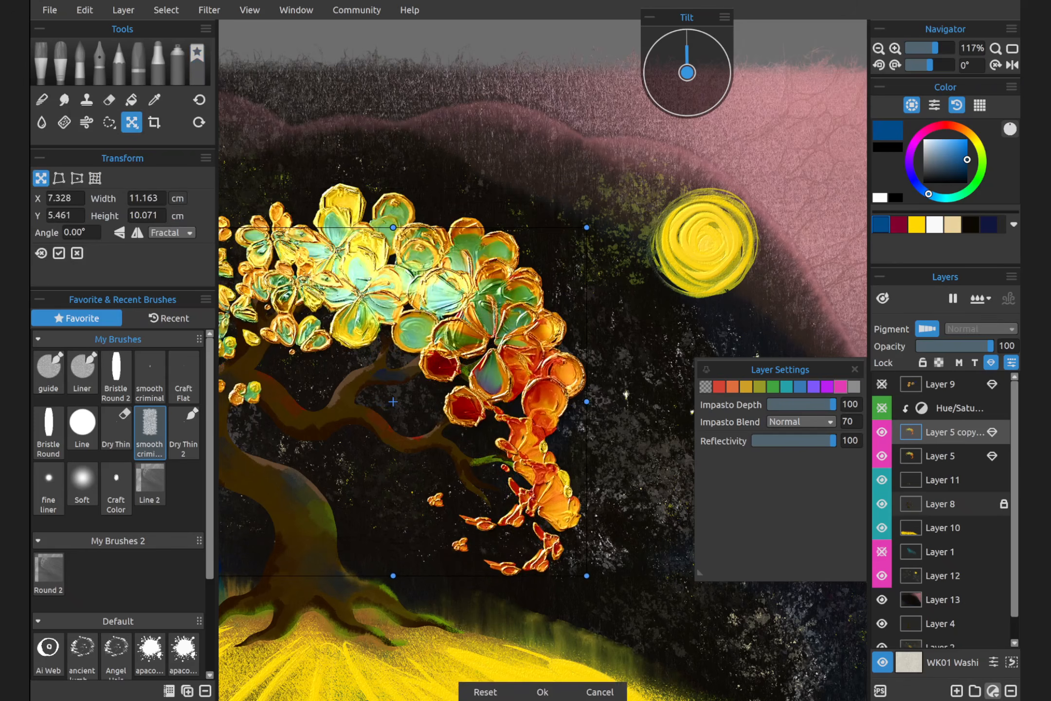
pyautogui.click(944, 457)
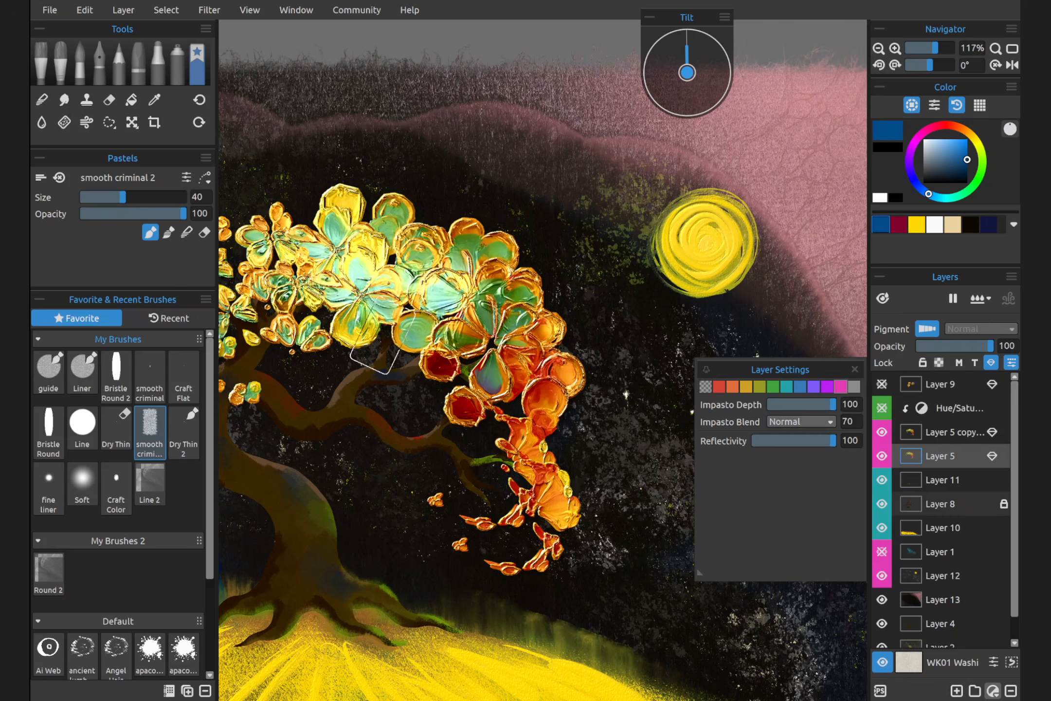
# Set the Layer 5 copy's Impasto Depth to 88 and try the Legacy and Mix impasto blends
pyautogui.click(917, 431)
pyautogui.click(826, 421)
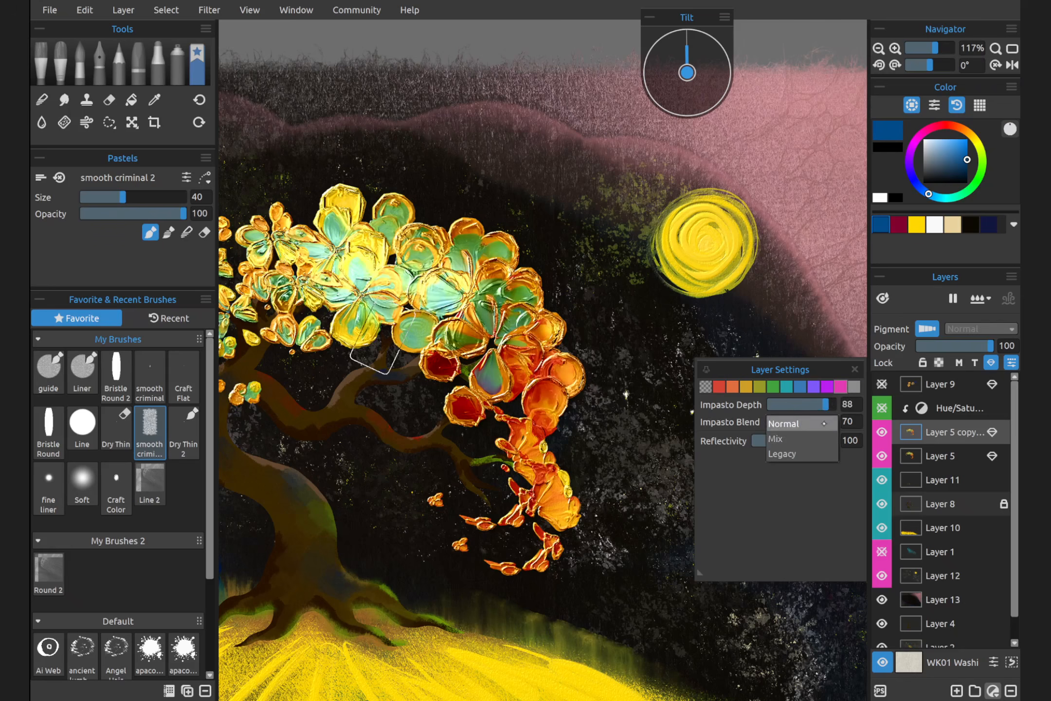
pyautogui.click(804, 453)
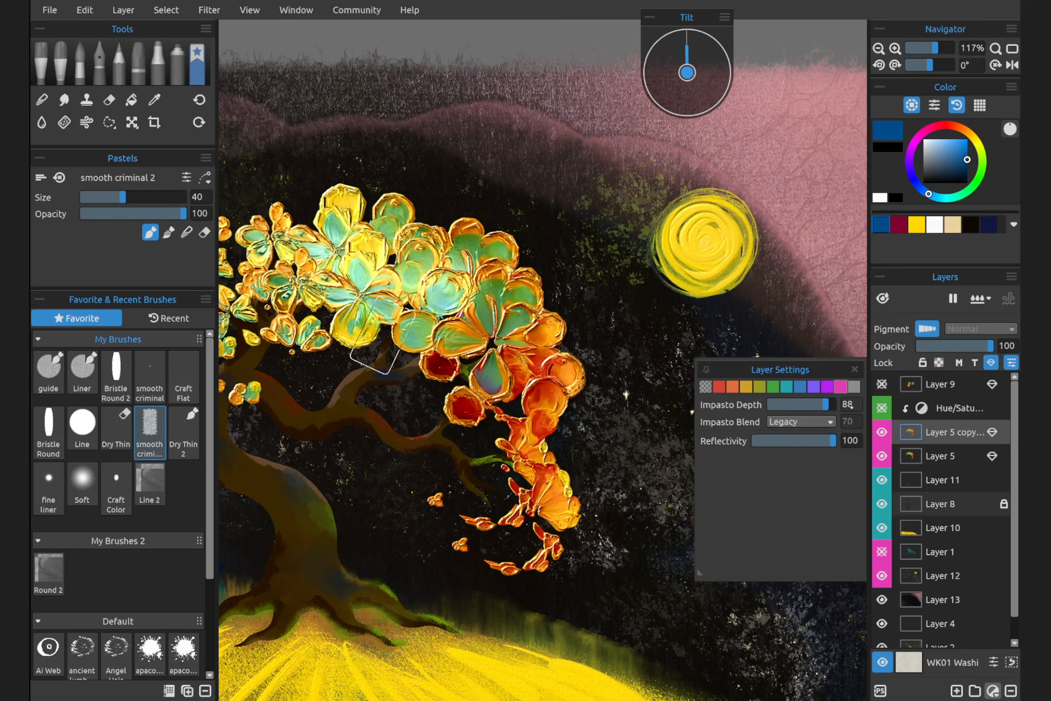
pyautogui.click(803, 422)
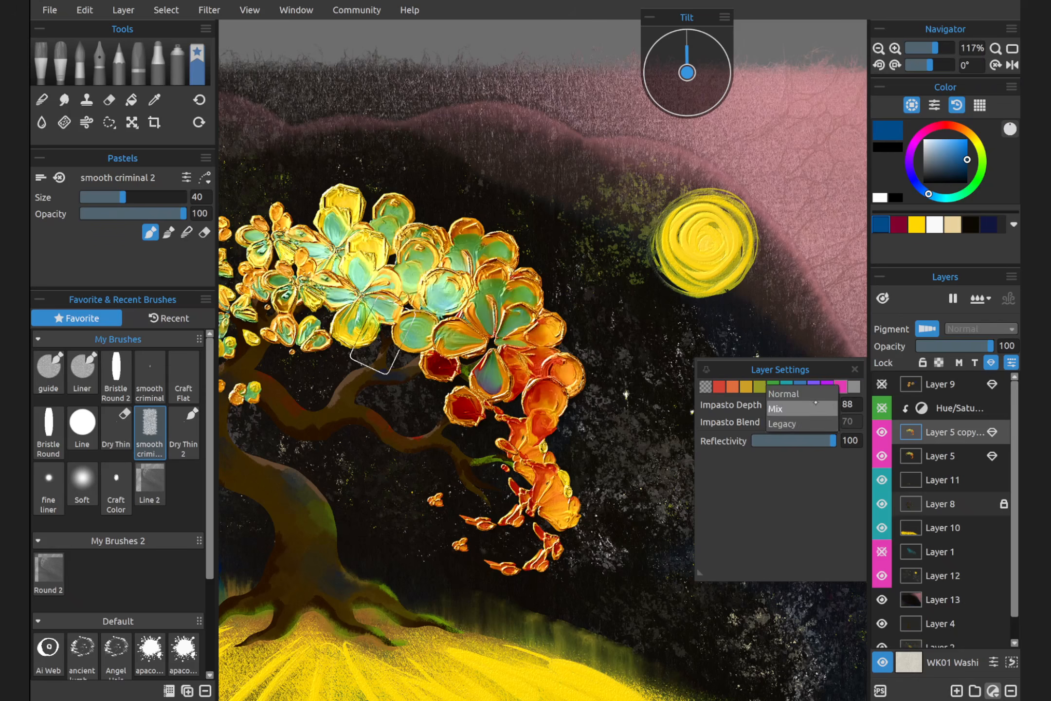
pyautogui.click(818, 393)
# Set the Layer 5 copy's Impasto Blend to Normal with a value of 60
pyautogui.click(843, 422)
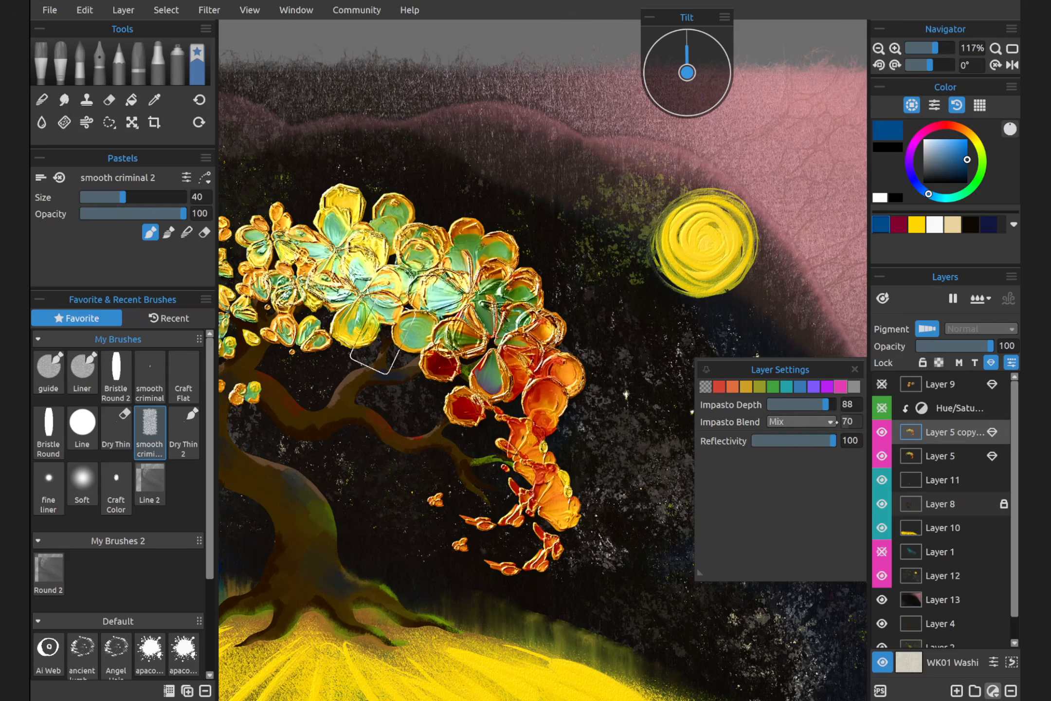
pyautogui.write('55')
pyautogui.moveTo(843, 425)
pyautogui.mouseDown()
pyautogui.moveTo(834, 423)
pyautogui.moveTo(857, 423)
pyautogui.mouseUp()
pyautogui.click(821, 422)
pyautogui.click(803, 407)
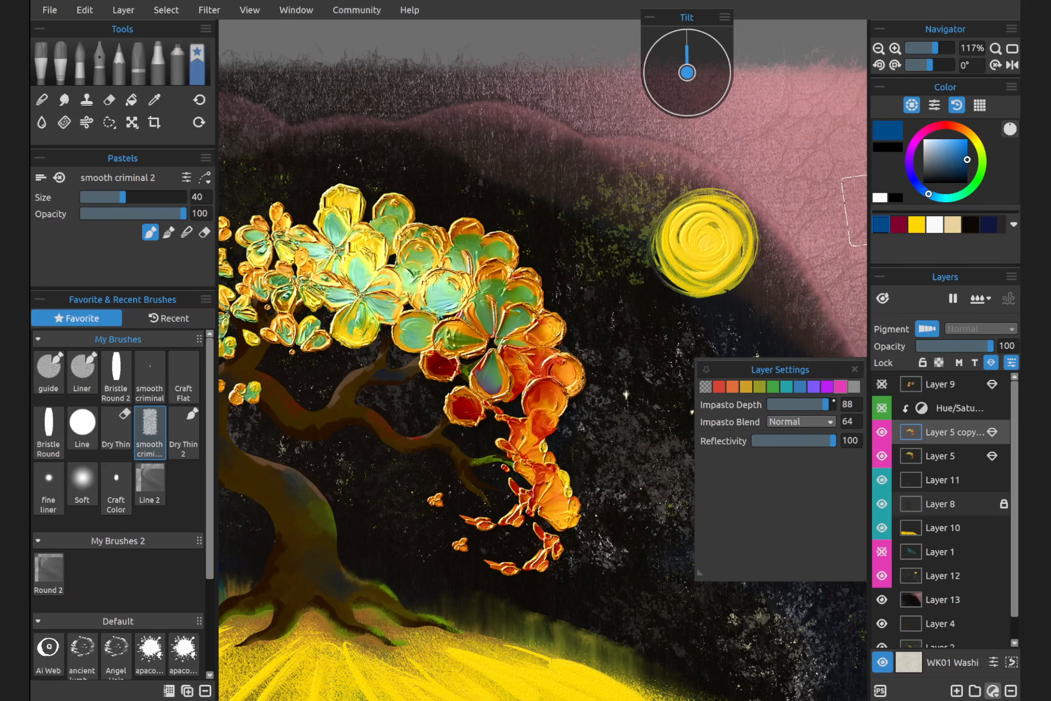
pyautogui.click(831, 423)
pyautogui.click(830, 423)
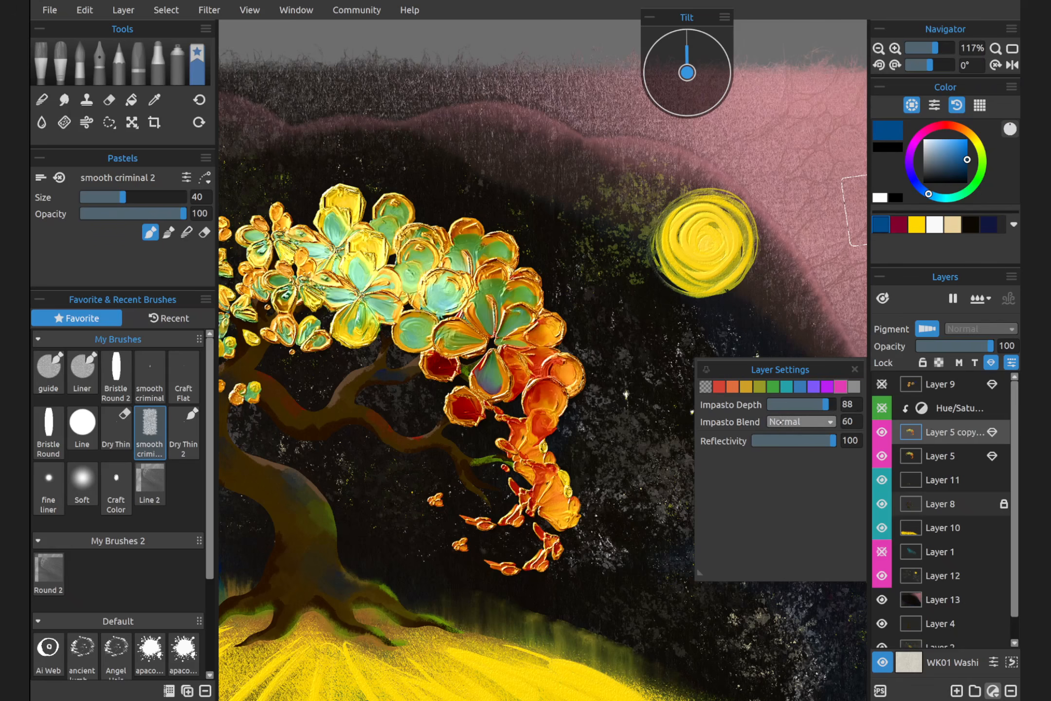
# Try a Reflectivity of 23 and an Impasto Depth of 17 on the original Layer 5
pyautogui.moveTo(833, 441); pyautogui.dragTo(779, 440)
pyautogui.click(941, 456)
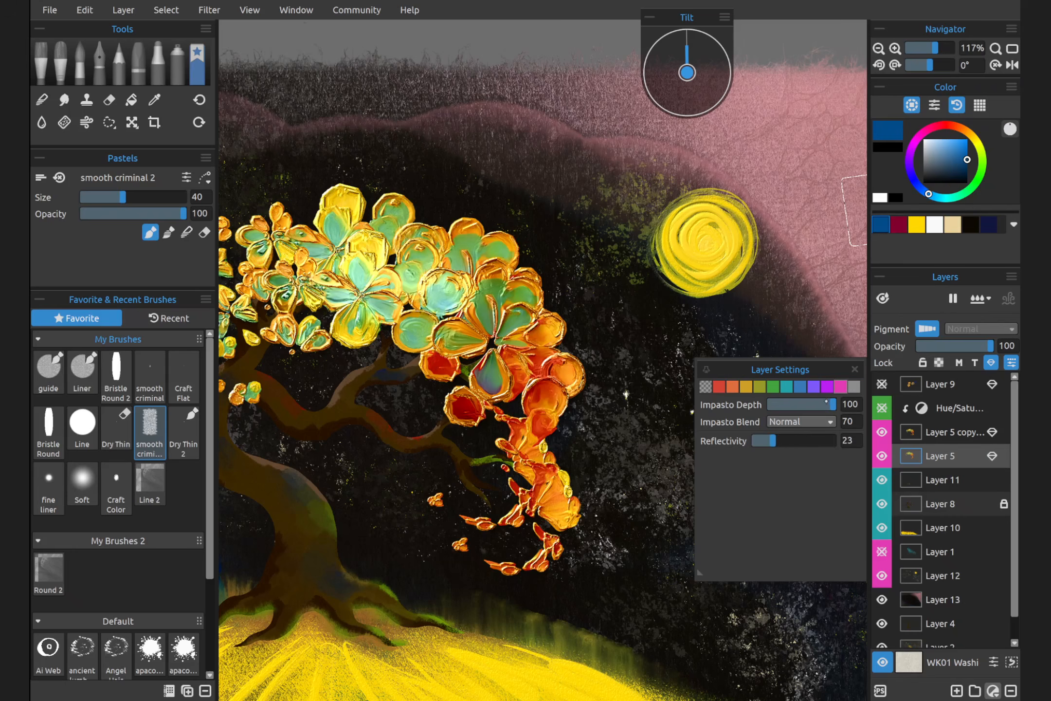
pyautogui.moveTo(833, 404); pyautogui.dragTo(779, 405)
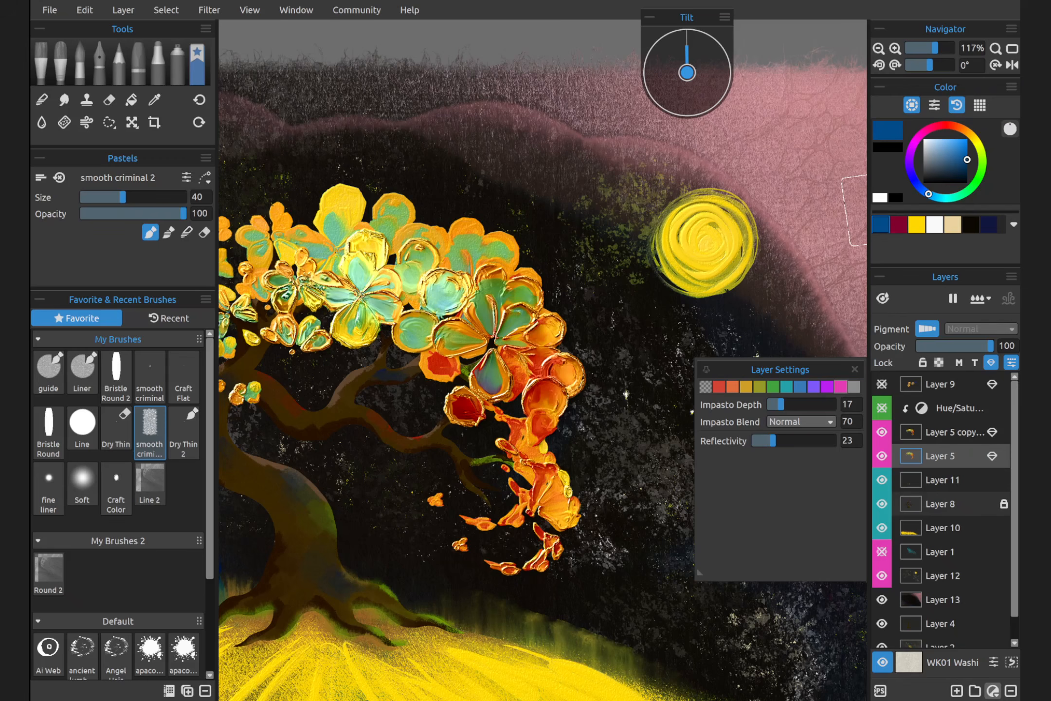
pyautogui.click(855, 369)
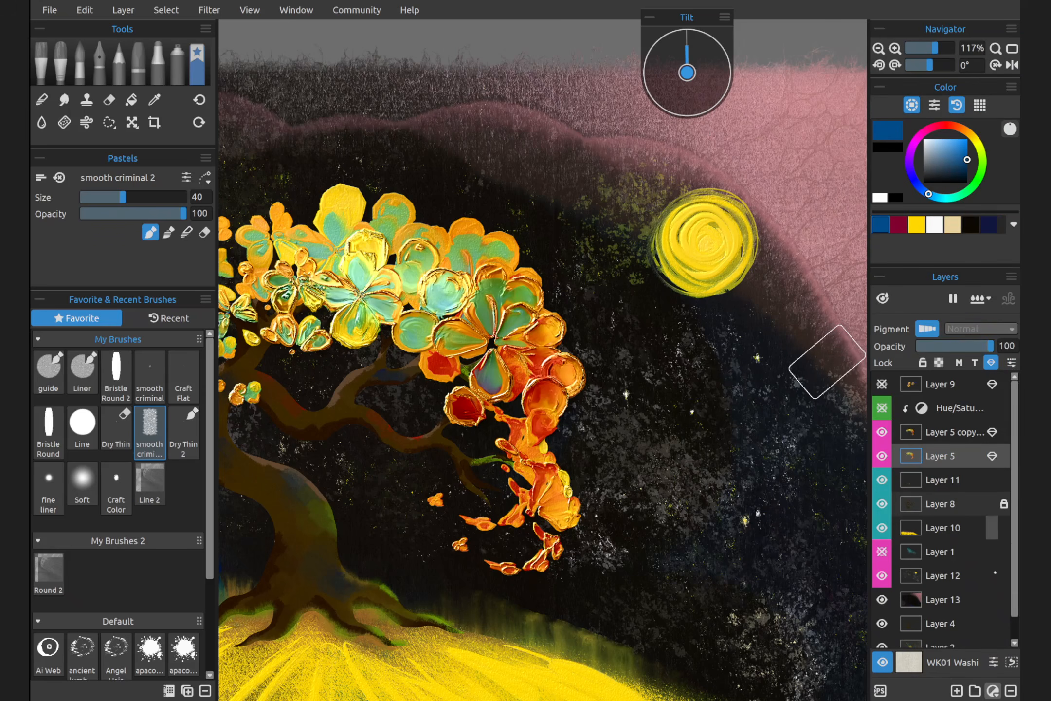
# Try out the global Oils & Acrylics Impasto Depth in the canvas visual settings, leaving it at 8
pyautogui.click(993, 662)
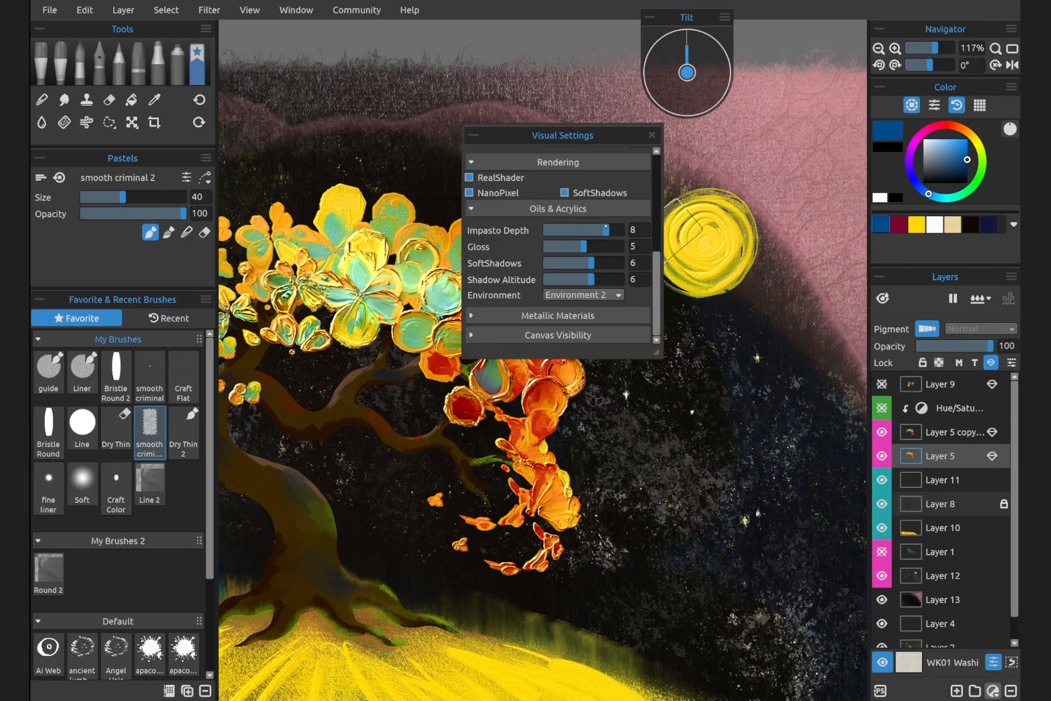
pyautogui.moveTo(606, 229)
pyautogui.mouseDown()
pyautogui.moveTo(566, 229)
pyautogui.moveTo(605, 230)
pyautogui.mouseUp()
pyautogui.click(652, 135)
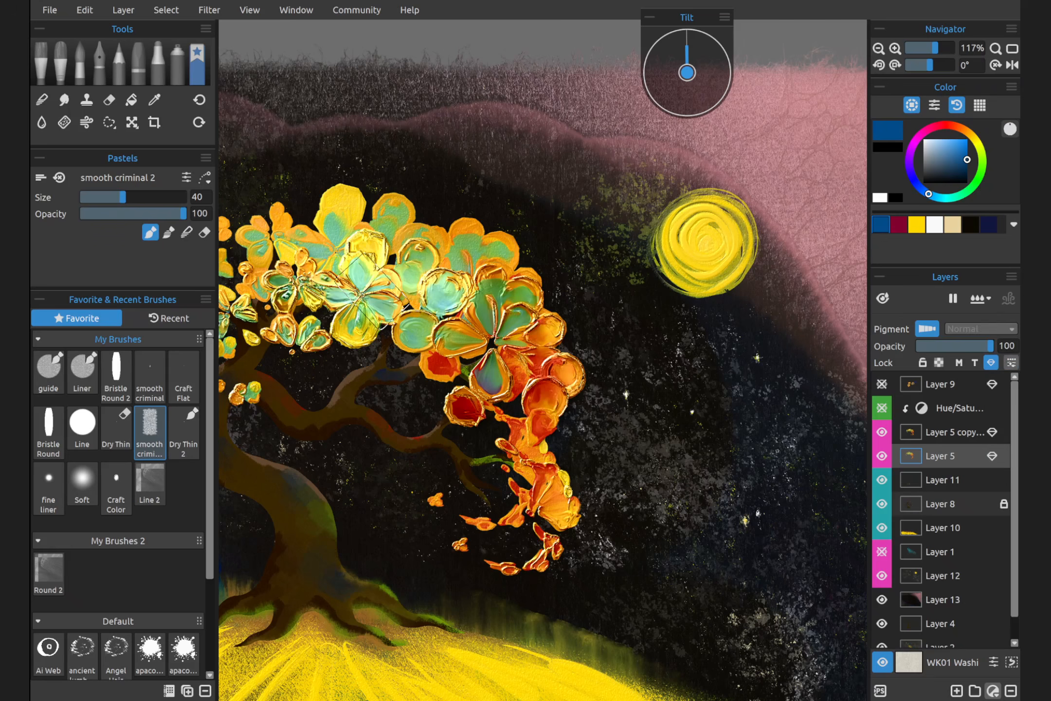
# Set Layer 5's Impasto Depth to 80 and its Reflectivity to 29
pyautogui.click(1012, 362)
pyautogui.moveTo(780, 404); pyautogui.dragTo(778, 440)
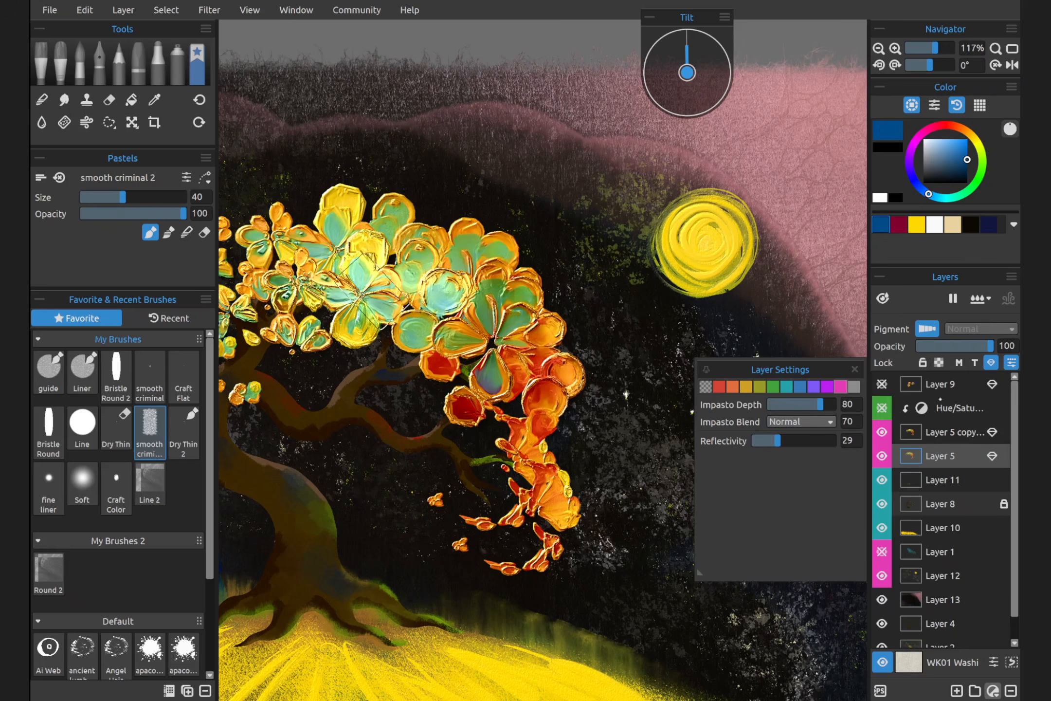
pyautogui.click(855, 370)
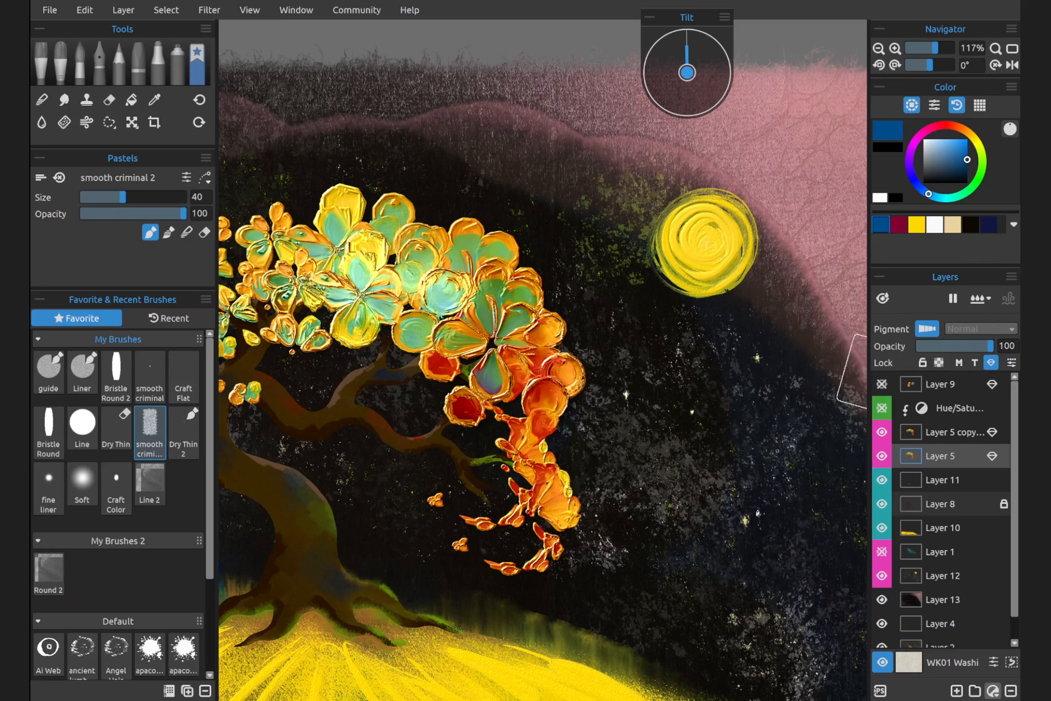